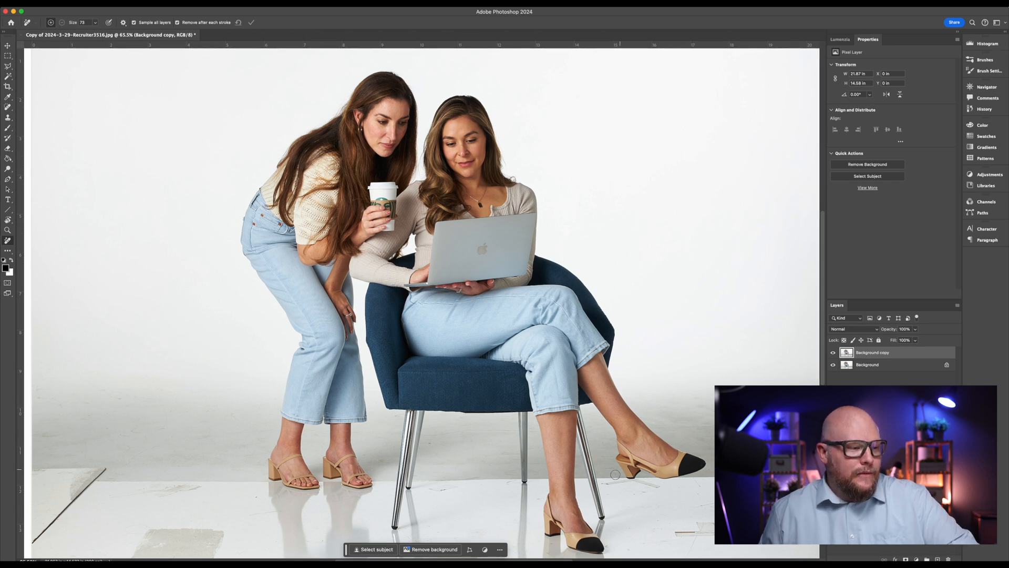
# Create a new empty layer above the Background copy layer
pyautogui.scroll(-5, 655, 440)
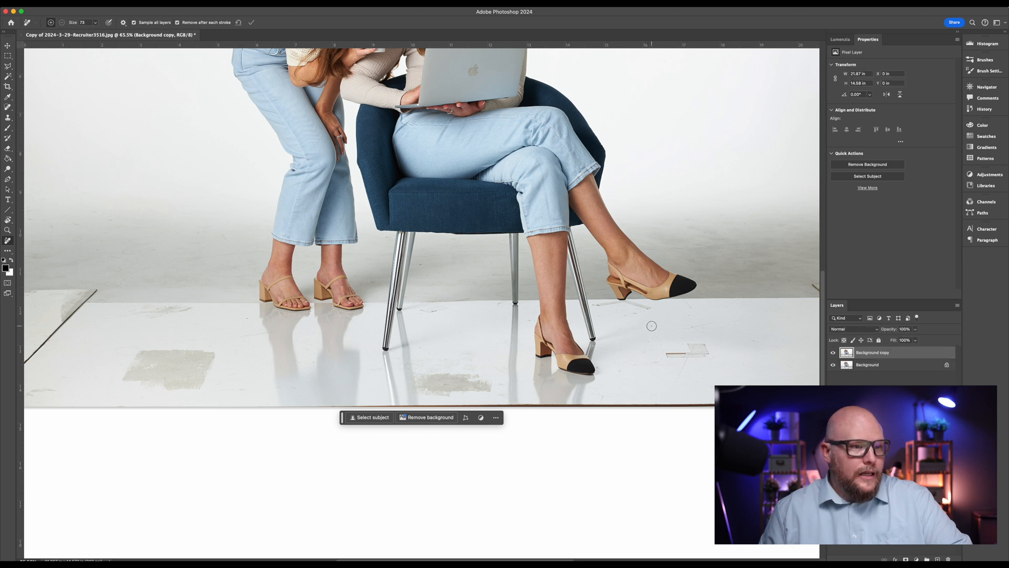
pyautogui.press('super+equal')
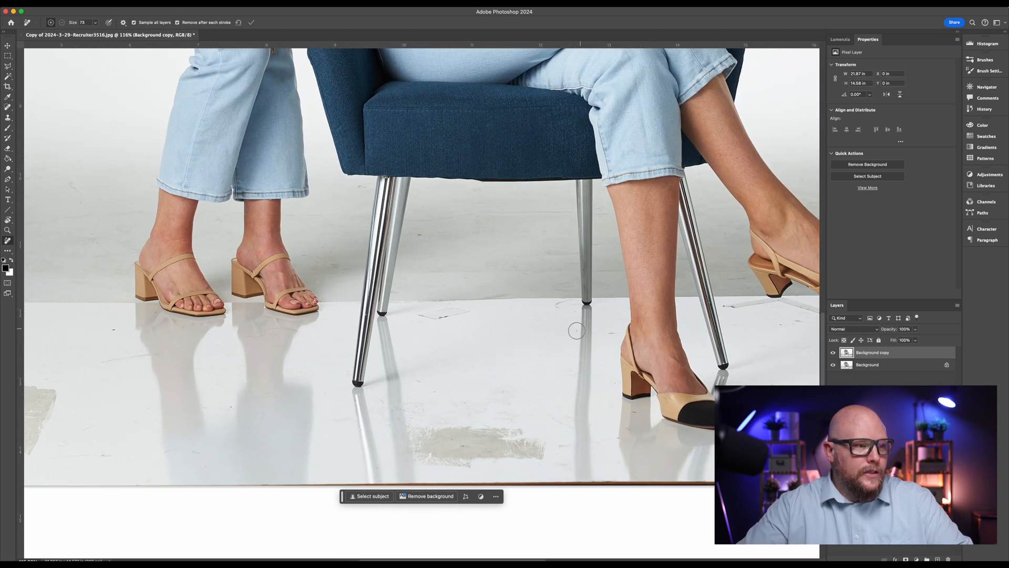
pyautogui.hscroll(10, 703, 310)
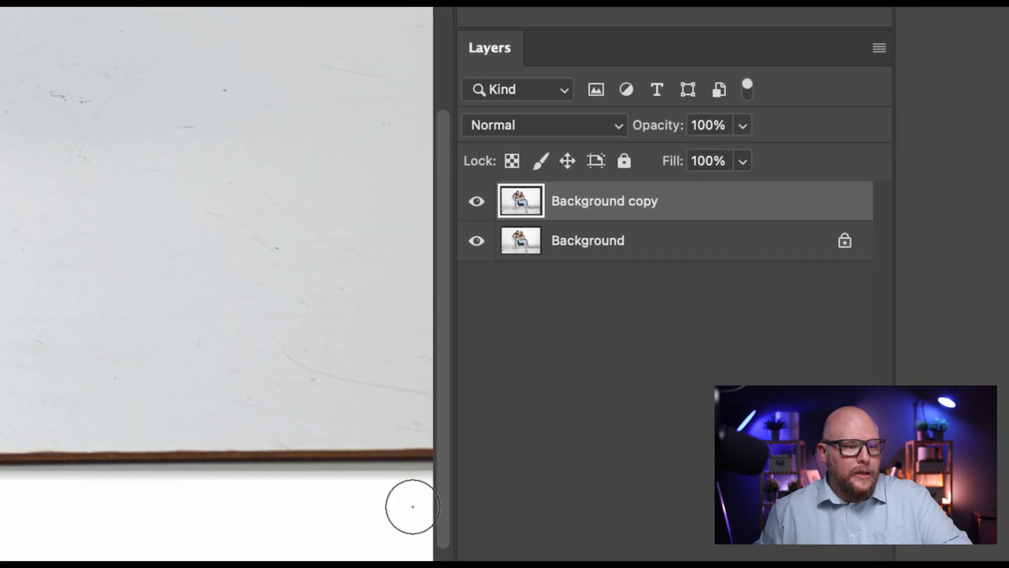
pyautogui.press('super+shift+alt+n')
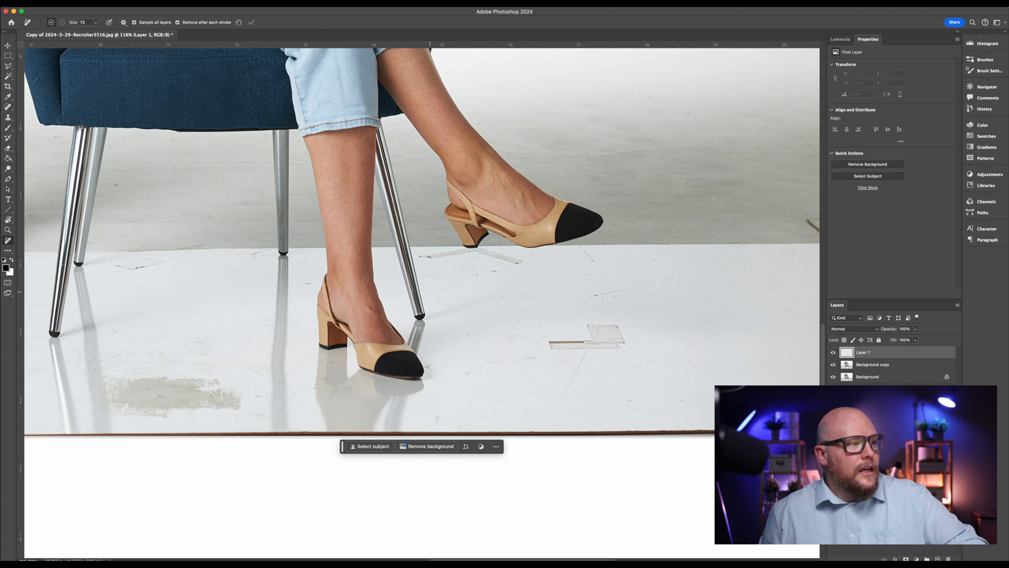
# Use the Remove tool to erase the tape patch and surrounding scratches from the white floor near the seated woman's shoes
pyautogui.moveTo(588, 337)
pyautogui.mouseDown()
pyautogui.moveTo(597, 321)
pyautogui.moveTo(617, 334)
pyautogui.moveTo(578, 352)
pyautogui.moveTo(547, 345)
pyautogui.mouseUp()
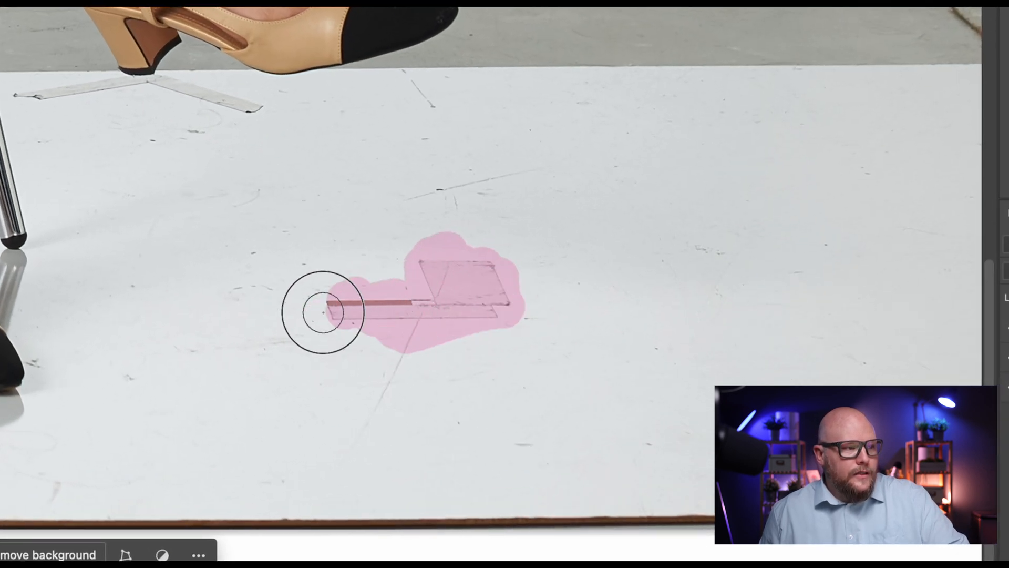
pyautogui.moveTo(323, 313); pyautogui.dragTo(324, 314)
pyautogui.moveTo(428, 317)
pyautogui.mouseDown()
pyautogui.moveTo(395, 358)
pyautogui.moveTo(349, 473)
pyautogui.mouseUp()
pyautogui.moveTo(515, 406); pyautogui.dragTo(524, 431)
pyautogui.moveTo(506, 150)
pyautogui.mouseDown()
pyautogui.moveTo(407, 205)
pyautogui.moveTo(462, 183)
pyautogui.mouseUp()
pyautogui.moveTo(421, 90); pyautogui.dragTo(430, 103)
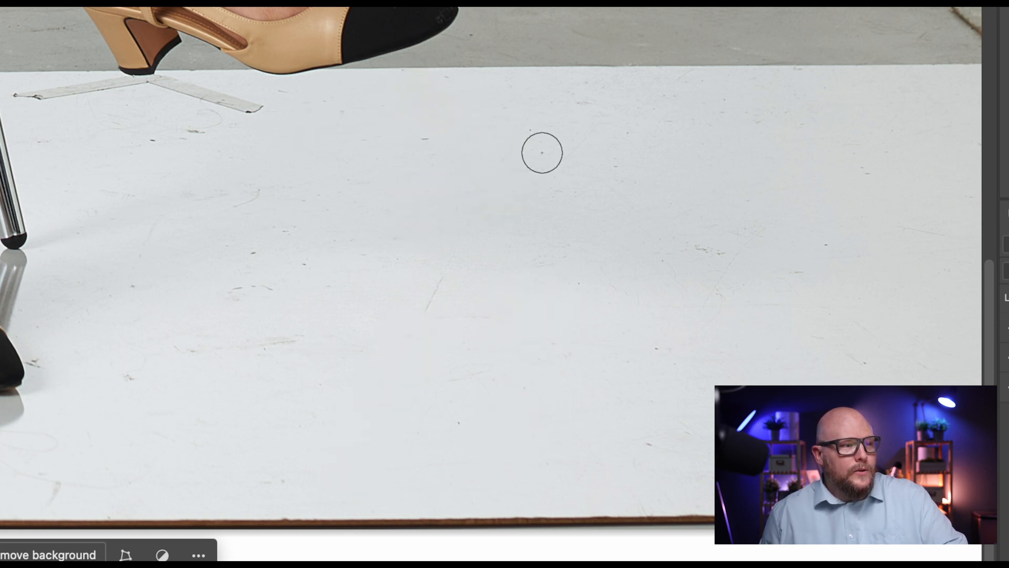
# Remove the remaining small scuffs and specks scattered across the white floor beyond the seated woman's feet
pyautogui.click(702, 247)
pyautogui.moveTo(457, 263); pyautogui.dragTo(412, 336)
pyautogui.moveTo(244, 351); pyautogui.dragTo(288, 342)
pyautogui.moveTo(247, 274); pyautogui.dragTo(287, 278)
pyautogui.moveTo(578, 97); pyautogui.dragTo(594, 107)
pyautogui.click(648, 112)
pyautogui.click(754, 116)
pyautogui.click(799, 72)
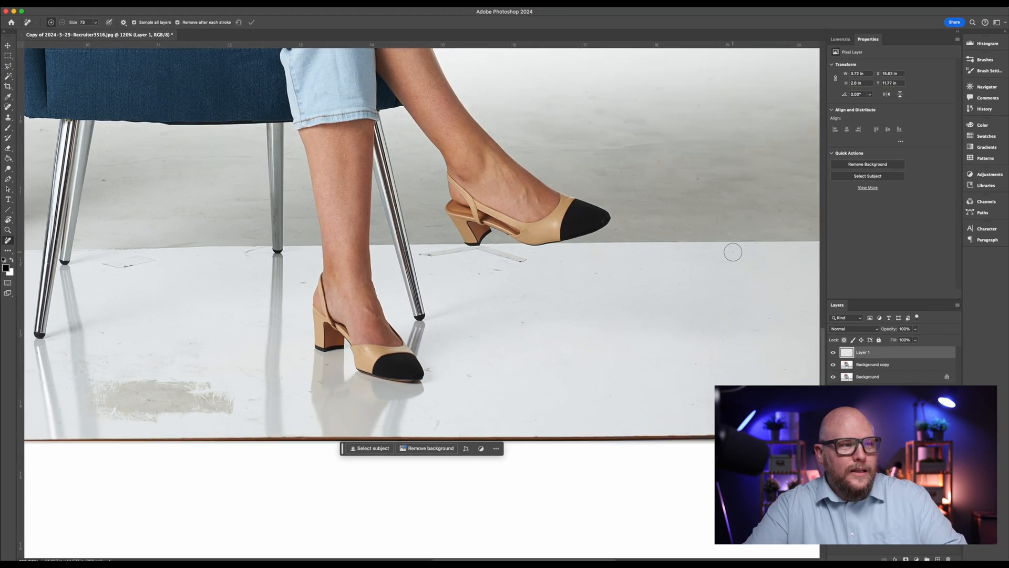
# Clean the marks along the back edge of the white floor panel and the dark specks in front of it
pyautogui.scroll(5, 732, 251)
pyautogui.moveTo(743, 186); pyautogui.dragTo(268, 153)
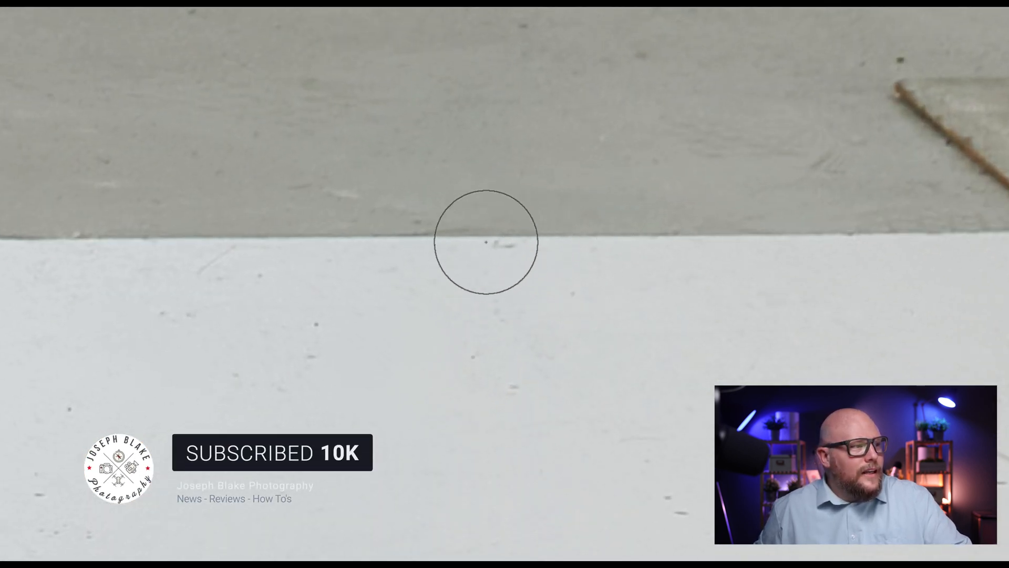
pyautogui.click(503, 240)
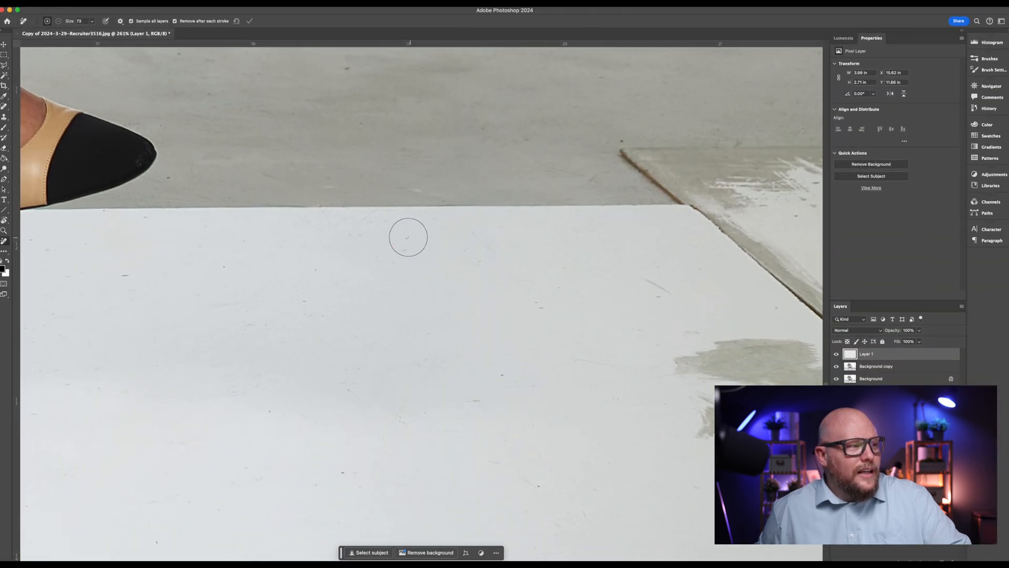
pyautogui.moveTo(543, 302); pyautogui.dragTo(543, 305)
pyautogui.click(503, 380)
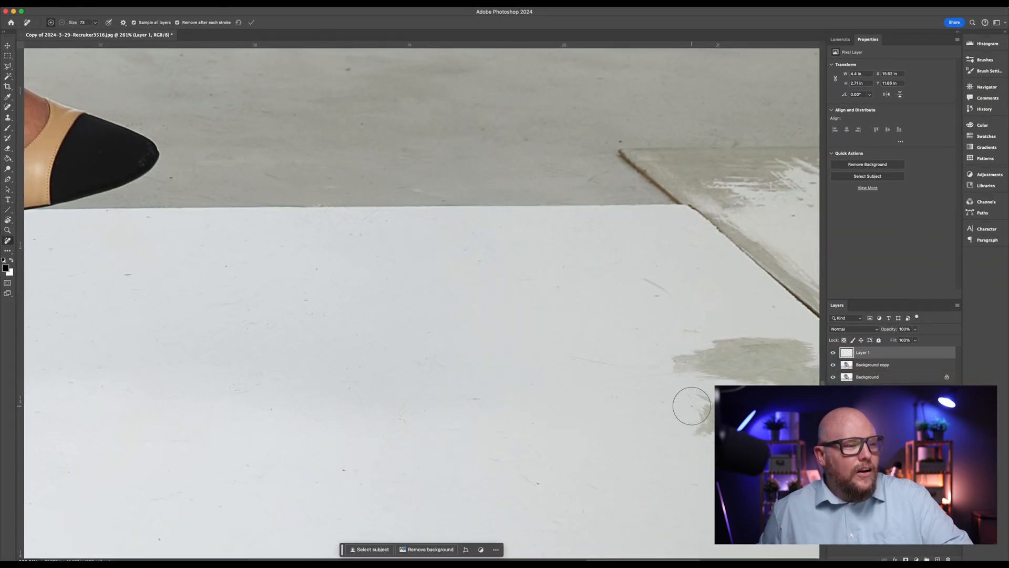
# Remove the grey worn patch and nearby scratches from the white floor close to the photo's right edge
pyautogui.moveTo(690, 416)
pyautogui.mouseDown()
pyautogui.moveTo(684, 328)
pyautogui.moveTo(757, 390)
pyautogui.moveTo(794, 352)
pyautogui.mouseUp()
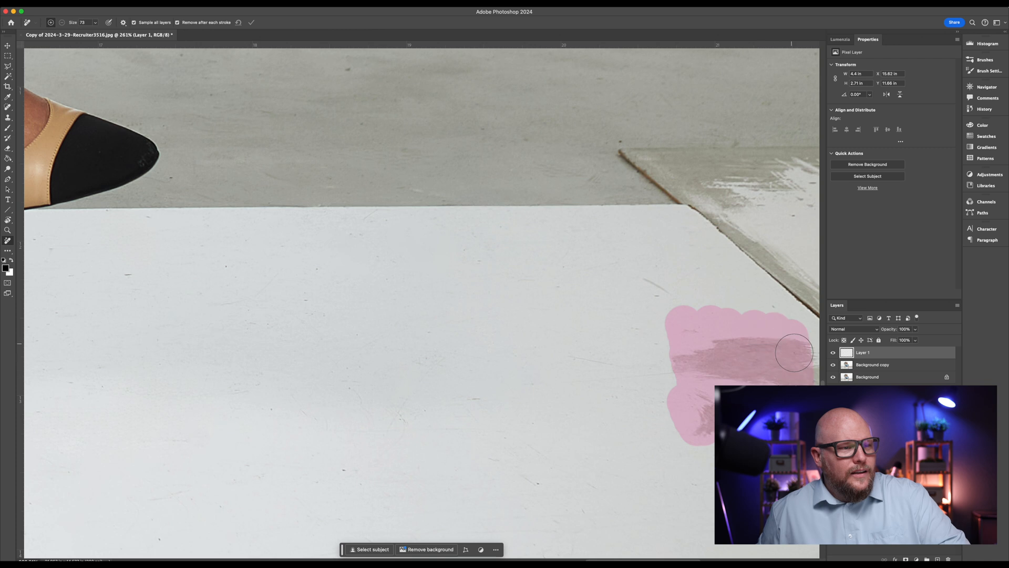
pyautogui.moveTo(708, 321); pyautogui.dragTo(707, 320)
pyautogui.moveTo(663, 301); pyautogui.dragTo(636, 271)
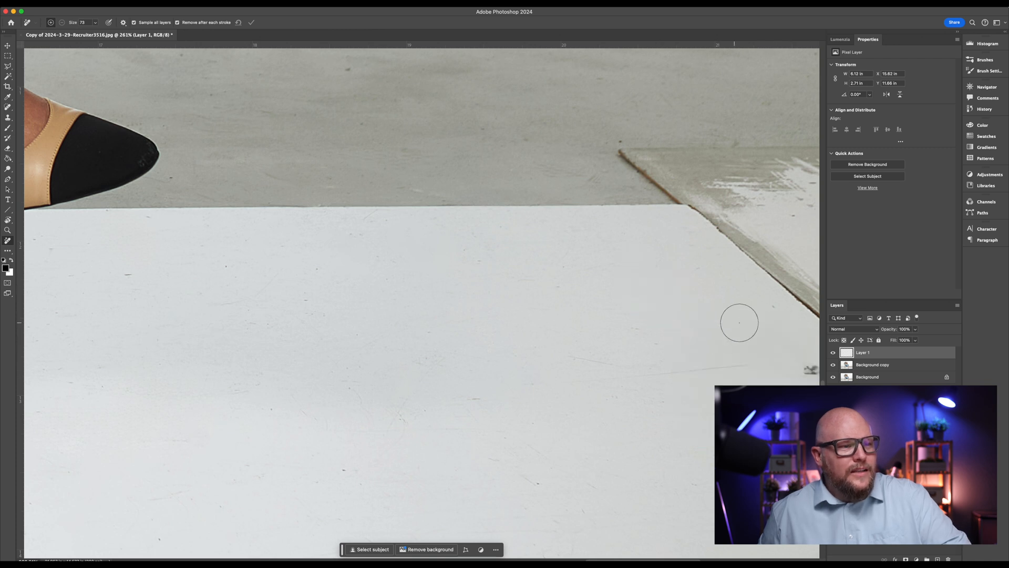
pyautogui.moveTo(739, 320); pyautogui.dragTo(520, 230)
pyautogui.moveTo(590, 288); pyautogui.dragTo(604, 316)
pyautogui.moveTo(507, 339); pyautogui.dragTo(505, 315)
pyautogui.moveTo(583, 428)
pyautogui.mouseDown()
pyautogui.moveTo(561, 439)
pyautogui.moveTo(626, 440)
pyautogui.mouseUp()
pyautogui.moveTo(313, 413); pyautogui.dragTo(314, 412)
# Remove the dark specks from the grey floor beside the corner of the right-hand board
pyautogui.scroll(5, 330, 266)
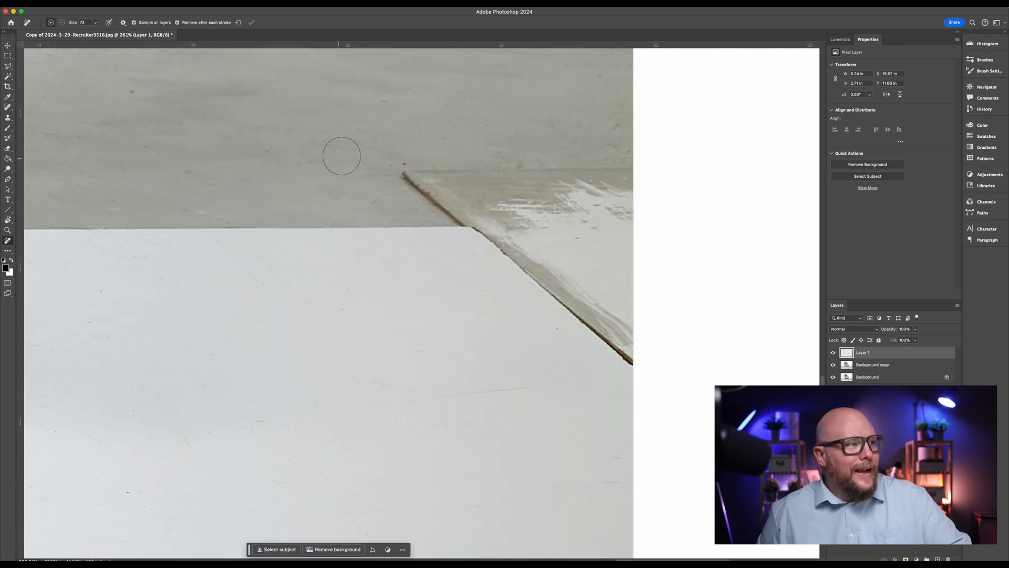
pyautogui.moveTo(395, 153); pyautogui.dragTo(393, 157)
pyautogui.click(114, 92)
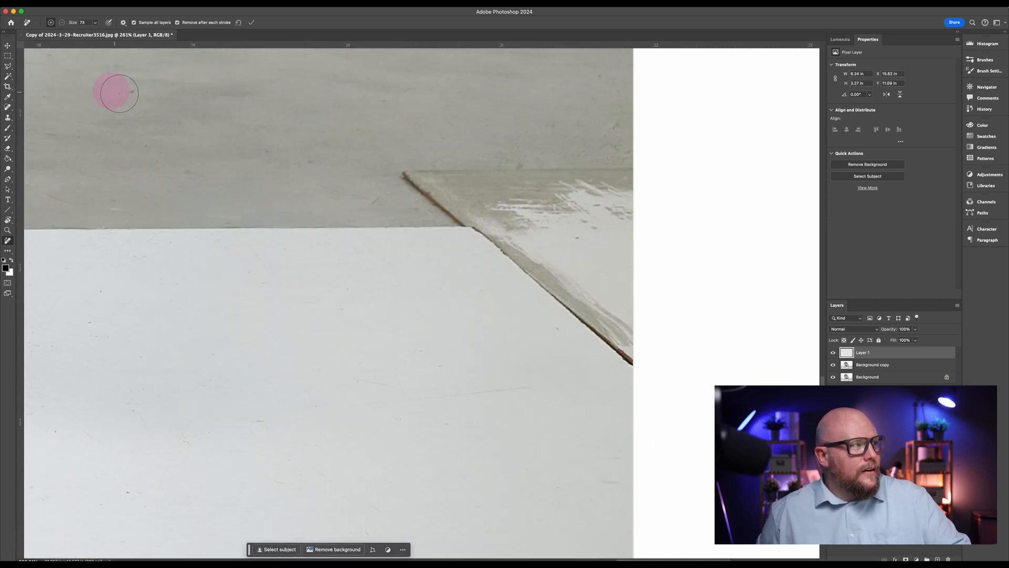
# Erase the small scuffs from the white floor in front of the raised shoe
pyautogui.hscroll(-10, 173, 247)
pyautogui.scroll(-3, 173, 247)
pyautogui.moveTo(247, 269)
pyautogui.mouseDown()
pyautogui.moveTo(505, 254)
pyautogui.moveTo(704, 263)
pyautogui.mouseUp()
pyautogui.click(620, 232)
pyautogui.moveTo(449, 287); pyautogui.dragTo(412, 302)
pyautogui.click(368, 365)
pyautogui.moveTo(363, 461); pyautogui.dragTo(309, 450)
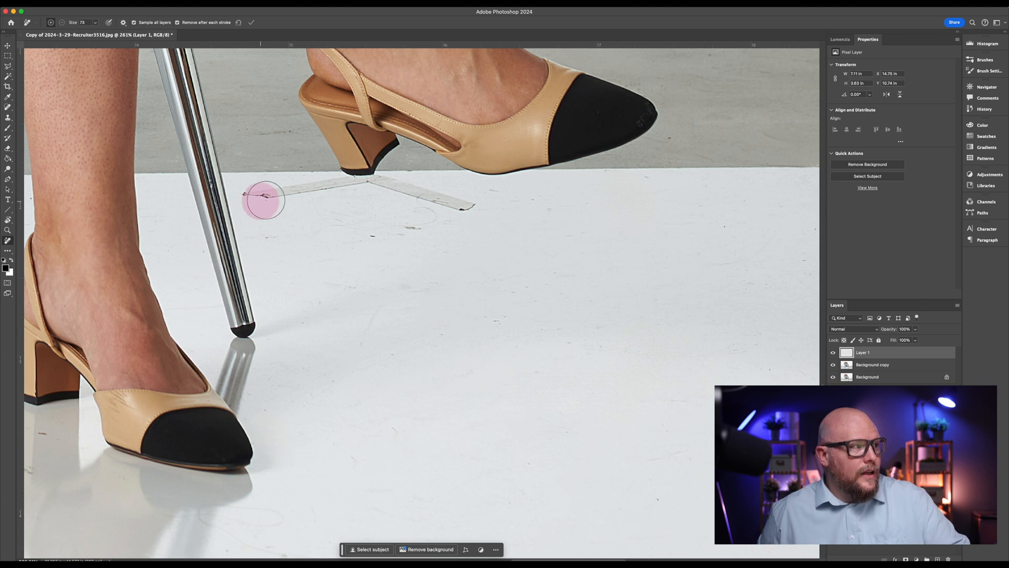
# Remove the V-shaped tape strips under the raised heel and the small scuffs around the planted foot and chair legs
pyautogui.moveTo(365, 192)
pyautogui.mouseDown()
pyautogui.moveTo(433, 209)
pyautogui.moveTo(408, 228)
pyautogui.mouseUp()
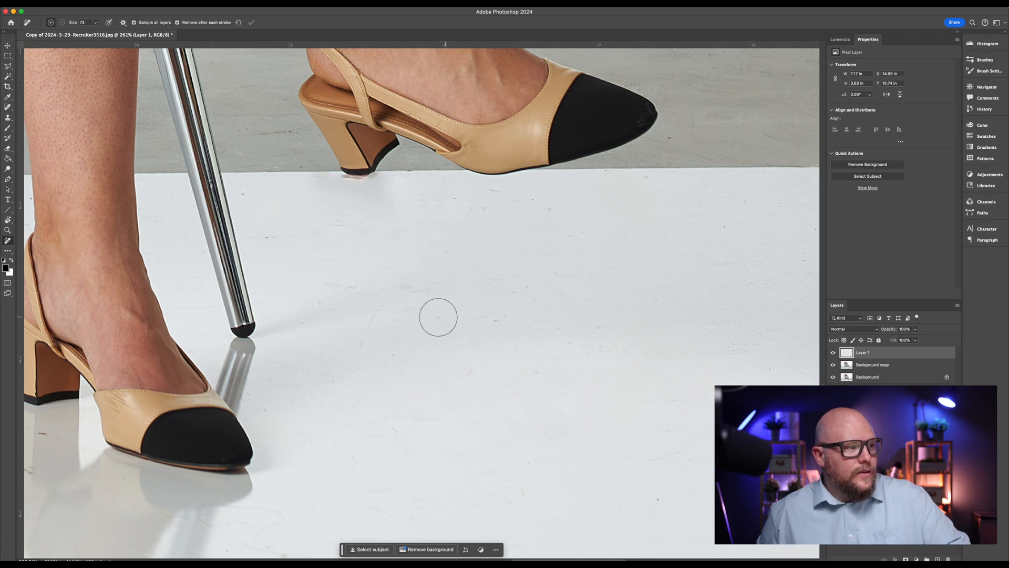
pyautogui.moveTo(350, 327); pyautogui.dragTo(475, 282)
pyautogui.moveTo(419, 297); pyautogui.dragTo(494, 340)
pyautogui.click(432, 214)
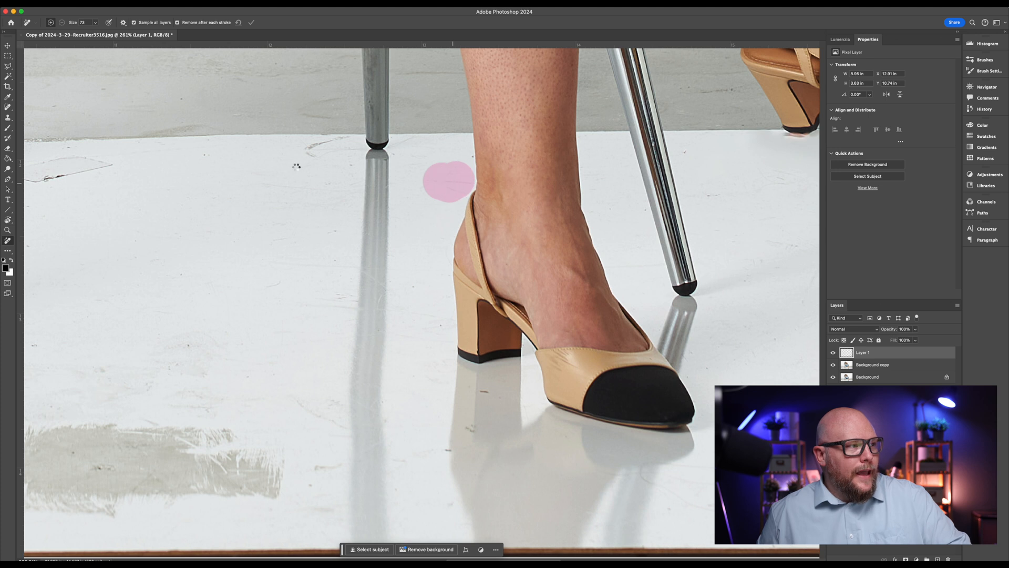
pyautogui.click(322, 158)
# Paint out the grey worn patch and the scuffs above it on the white floor in front of the chair
pyautogui.moveTo(241, 298)
pyautogui.mouseDown()
pyautogui.moveTo(493, 205)
pyautogui.moveTo(515, 236)
pyautogui.mouseUp()
pyautogui.moveTo(521, 345)
pyautogui.mouseDown()
pyautogui.moveTo(543, 376)
pyautogui.moveTo(511, 403)
pyautogui.moveTo(461, 342)
pyautogui.moveTo(417, 348)
pyautogui.moveTo(321, 421)
pyautogui.moveTo(215, 318)
pyautogui.moveTo(261, 282)
pyautogui.moveTo(254, 218)
pyautogui.moveTo(333, 313)
pyautogui.mouseUp()
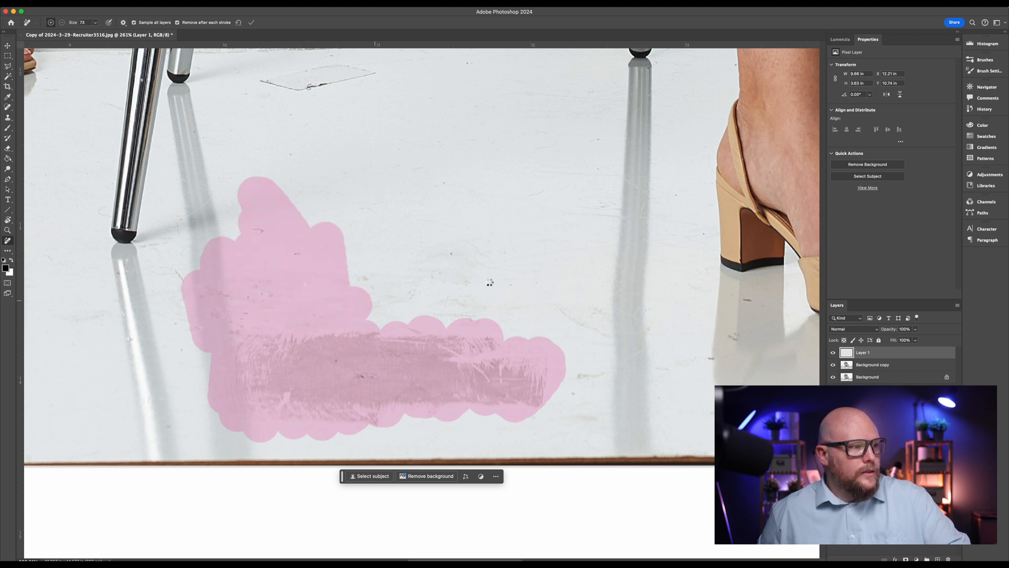
pyautogui.click(435, 252)
# Remove the remaining scuffs, the outlined mark and the dark smudge from the white floor between the chair legs
pyautogui.moveTo(641, 310); pyautogui.dragTo(590, 342)
pyautogui.click(590, 367)
pyautogui.moveTo(710, 356); pyautogui.dragTo(713, 357)
pyautogui.click(733, 334)
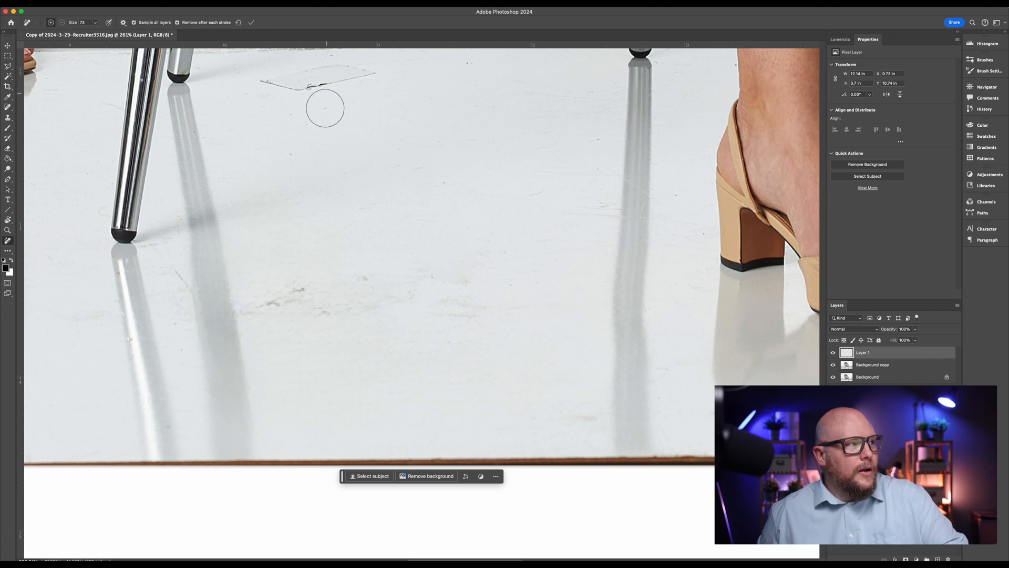
pyautogui.moveTo(314, 102); pyautogui.dragTo(333, 82)
pyautogui.moveTo(310, 289)
pyautogui.mouseDown()
pyautogui.moveTo(268, 319)
pyautogui.moveTo(351, 303)
pyautogui.moveTo(419, 255)
pyautogui.moveTo(490, 280)
pyautogui.mouseUp()
# Clean the specks around the front chair leg and the curved scratch across the sandal's reflection
pyautogui.hscroll(-10, 394, 223)
pyautogui.scroll(3, 394, 223)
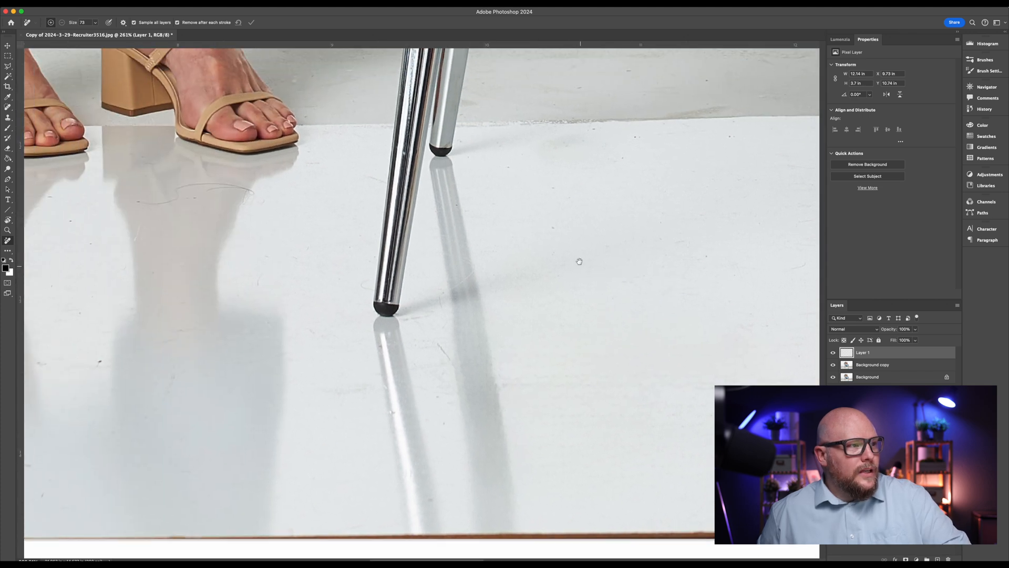
pyautogui.click(553, 230)
pyautogui.moveTo(361, 175); pyautogui.dragTo(358, 188)
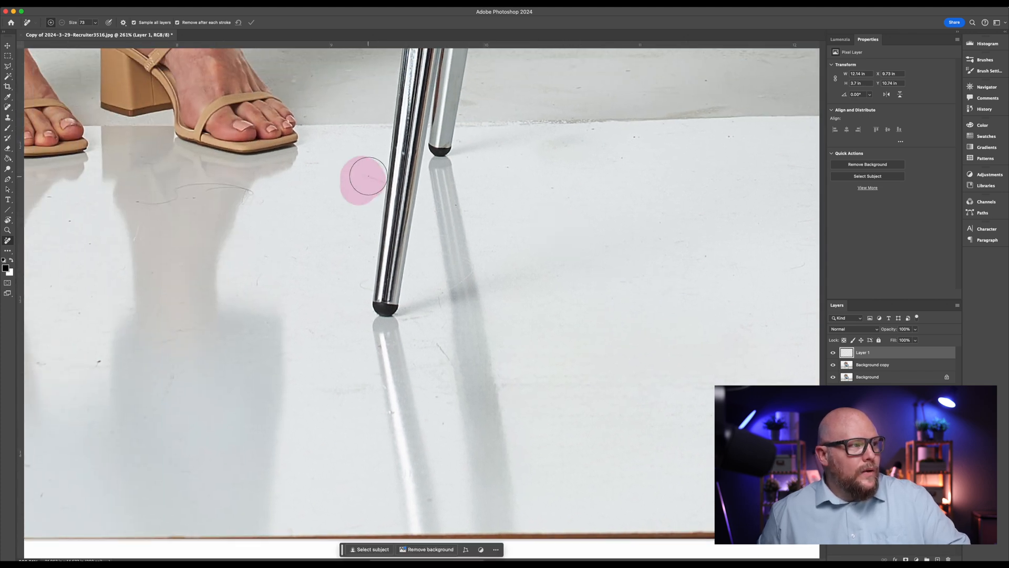
pyautogui.click(445, 346)
pyautogui.click(315, 169)
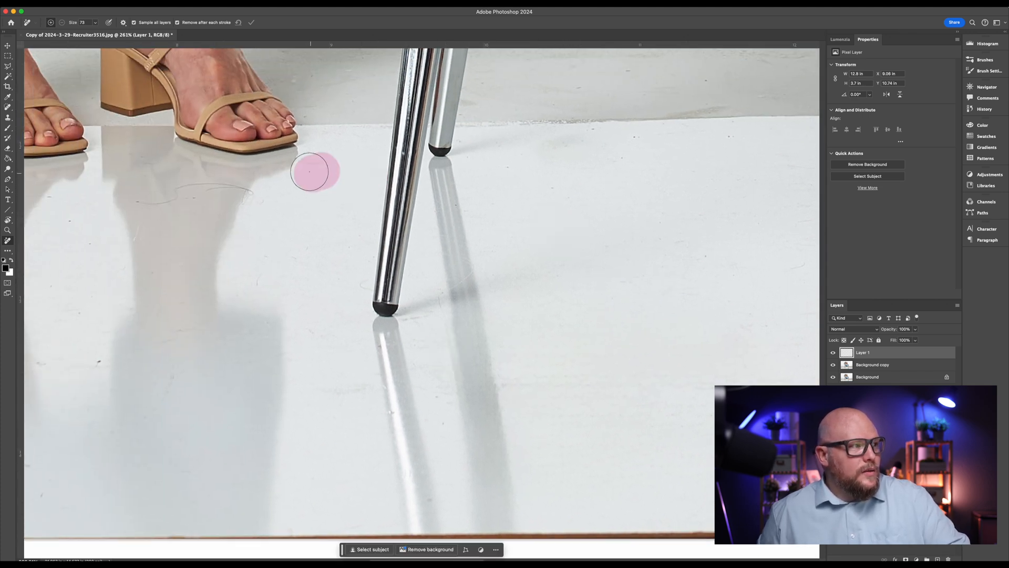
pyautogui.moveTo(253, 195)
pyautogui.mouseDown()
pyautogui.moveTo(209, 188)
pyautogui.moveTo(150, 219)
pyautogui.mouseUp()
# Remove the specks and scratches in and around the standing woman's floor reflections
pyautogui.hscroll(-10, 444, 275)
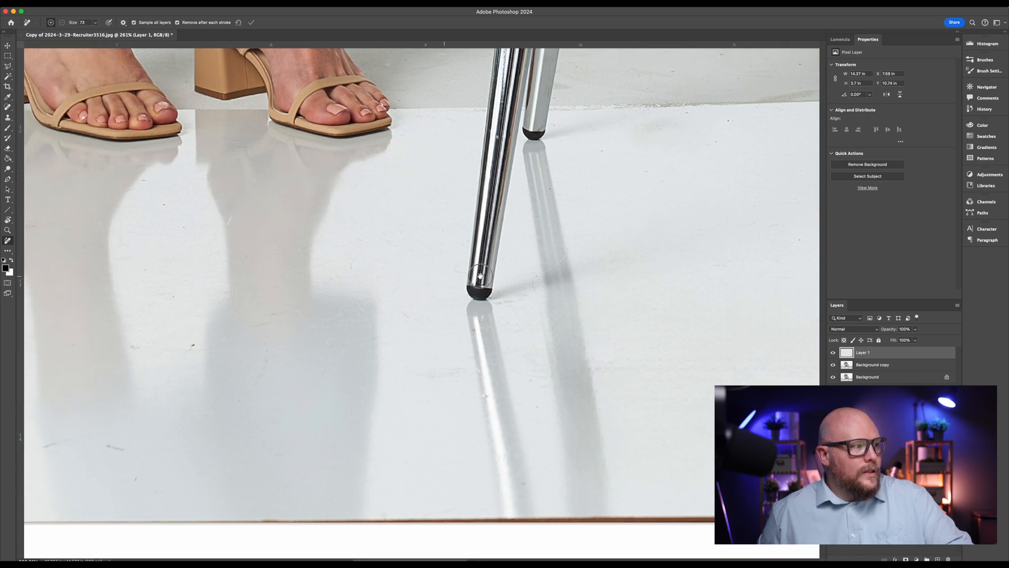
pyautogui.click(483, 265)
pyautogui.click(570, 265)
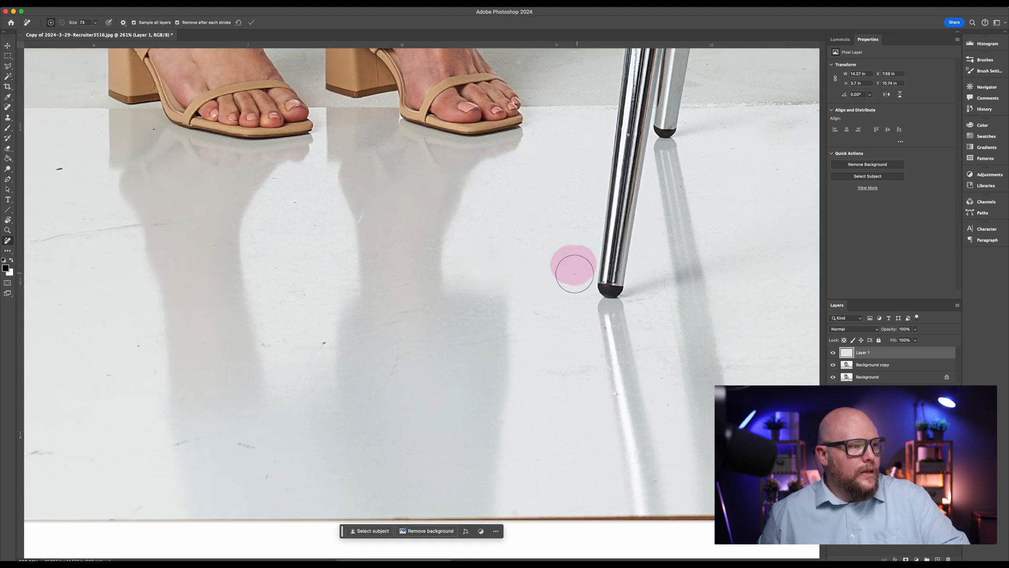
pyautogui.click(301, 292)
pyautogui.click(289, 204)
pyautogui.click(310, 223)
pyautogui.click(284, 187)
# Erase the scratch and the dark scuff on the white floor just left of the standing woman's sandals
pyautogui.hscroll(-10, 272, 254)
pyautogui.moveTo(458, 209)
pyautogui.mouseDown()
pyautogui.moveTo(400, 210)
pyautogui.moveTo(339, 238)
pyautogui.moveTo(322, 219)
pyautogui.mouseUp()
pyautogui.moveTo(367, 153); pyautogui.dragTo(351, 164)
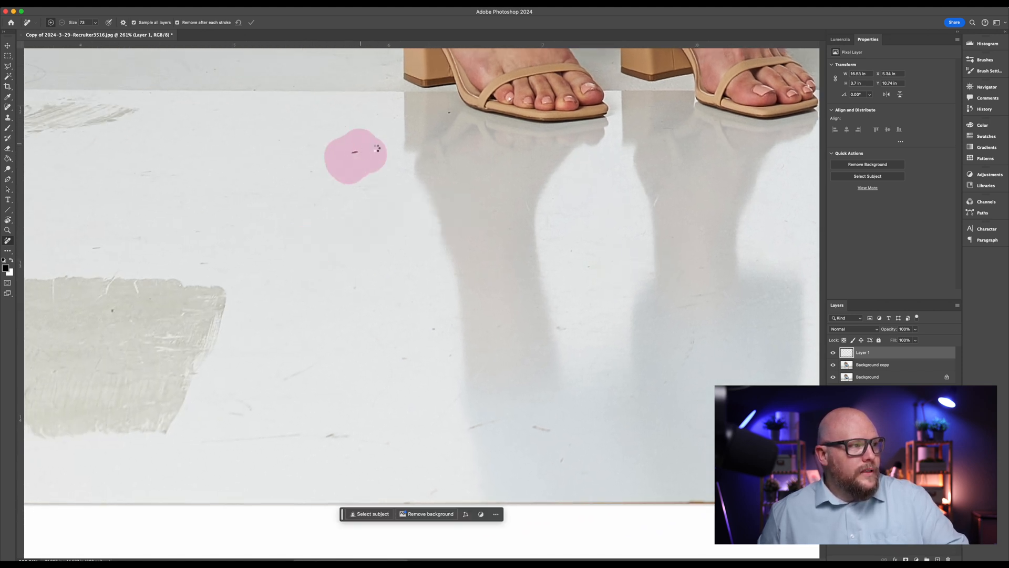
# Remove the large grey worn patch and the surrounding scratches from the left part of the white floor
pyautogui.hscroll(-10, 389, 205)
pyautogui.moveTo(439, 247)
pyautogui.mouseDown()
pyautogui.moveTo(401, 267)
pyautogui.moveTo(337, 317)
pyautogui.moveTo(293, 286)
pyautogui.moveTo(255, 277)
pyautogui.moveTo(132, 279)
pyautogui.moveTo(101, 325)
pyautogui.moveTo(79, 396)
pyautogui.moveTo(213, 395)
pyautogui.moveTo(286, 418)
pyautogui.moveTo(359, 418)
pyautogui.moveTo(416, 315)
pyautogui.mouseUp()
pyautogui.moveTo(558, 413); pyautogui.dragTo(352, 431)
pyautogui.moveTo(313, 286)
pyautogui.mouseDown()
pyautogui.moveTo(297, 276)
pyautogui.moveTo(315, 286)
pyautogui.mouseUp()
pyautogui.moveTo(380, 357); pyautogui.dragTo(464, 340)
pyautogui.moveTo(549, 336); pyautogui.dragTo(496, 366)
pyautogui.moveTo(436, 401); pyautogui.dragTo(452, 401)
pyautogui.moveTo(612, 334); pyautogui.dragTo(638, 326)
pyautogui.moveTo(731, 382); pyautogui.dragTo(693, 407)
pyautogui.moveTo(784, 283); pyautogui.dragTo(781, 331)
# Clear the leftover scuffs and scratches from the white floor to the right of the diagonal board joint
pyautogui.hscroll(-6, 578, 272)
pyautogui.moveTo(598, 187)
pyautogui.mouseDown()
pyautogui.moveTo(570, 152)
pyautogui.moveTo(463, 146)
pyautogui.moveTo(375, 158)
pyautogui.moveTo(241, 200)
pyautogui.moveTo(237, 184)
pyautogui.moveTo(336, 160)
pyautogui.moveTo(391, 164)
pyautogui.moveTo(394, 202)
pyautogui.moveTo(321, 231)
pyautogui.mouseUp()
pyautogui.moveTo(310, 329)
pyautogui.mouseDown()
pyautogui.moveTo(387, 344)
pyautogui.moveTo(380, 305)
pyautogui.mouseUp()
pyautogui.moveTo(490, 161); pyautogui.dragTo(409, 174)
pyautogui.click(583, 177)
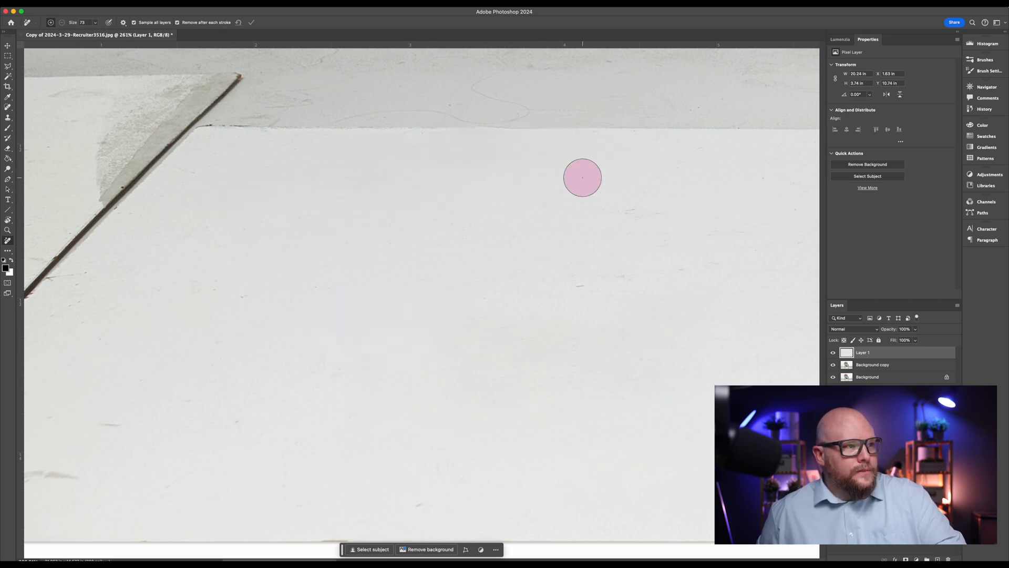
pyautogui.moveTo(615, 205); pyautogui.dragTo(620, 243)
pyautogui.moveTo(631, 270)
pyautogui.mouseDown()
pyautogui.moveTo(585, 279)
pyautogui.moveTo(575, 294)
pyautogui.moveTo(739, 248)
pyautogui.mouseUp()
# Remove the stains and scuffs from the white floor in the photo's lower-left corner
pyautogui.hscroll(-10, 412, 266)
pyautogui.scroll(-4, 412, 266)
pyautogui.moveTo(358, 344); pyautogui.dragTo(370, 334)
pyautogui.moveTo(344, 379); pyautogui.dragTo(179, 413)
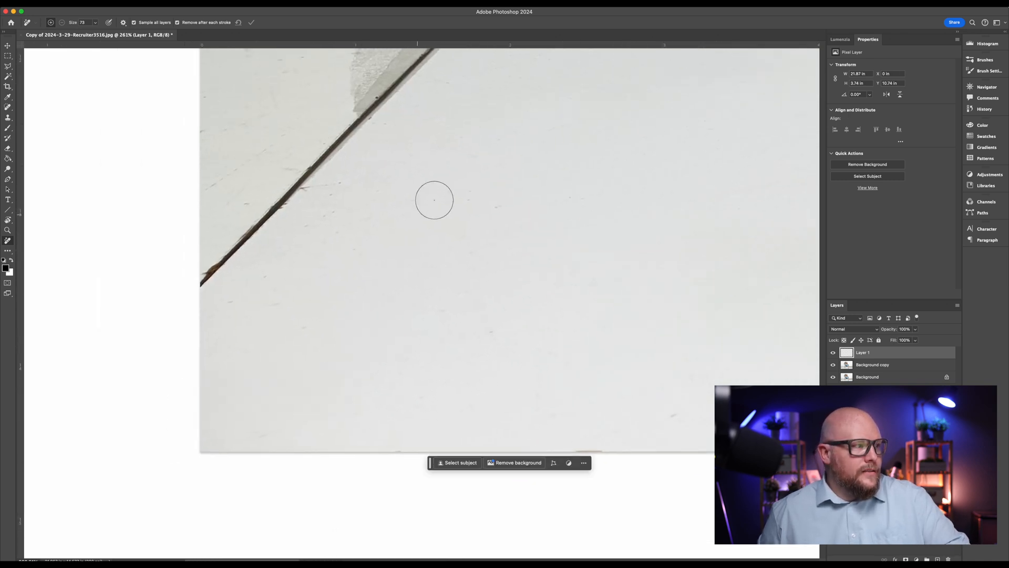
# Paint over the dark diagonal board joint and its back edge, plus the crack lines on the adjoining grey floor
pyautogui.scroll(5, 434, 200)
pyautogui.hscroll(2, 439, 326)
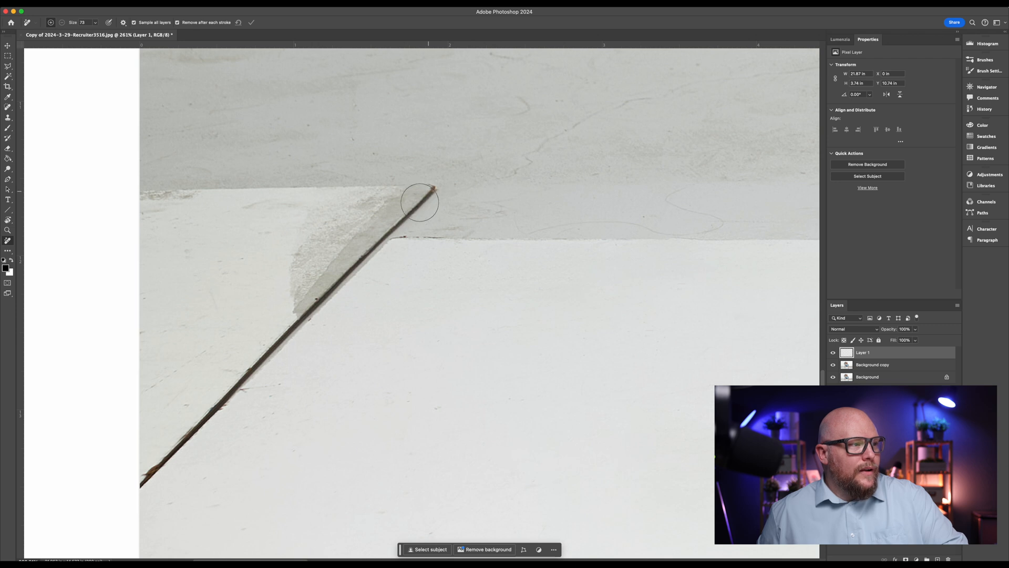
pyautogui.moveTo(419, 203); pyautogui.dragTo(236, 410)
pyautogui.moveTo(380, 203)
pyautogui.mouseDown()
pyautogui.moveTo(326, 193)
pyautogui.moveTo(161, 206)
pyautogui.mouseUp()
pyautogui.moveTo(505, 175)
pyautogui.mouseDown()
pyautogui.moveTo(626, 94)
pyautogui.moveTo(798, 74)
pyautogui.mouseUp()
pyautogui.moveTo(682, 169)
pyautogui.mouseDown()
pyautogui.moveTo(687, 204)
pyautogui.moveTo(651, 223)
pyautogui.moveTo(486, 233)
pyautogui.mouseUp()
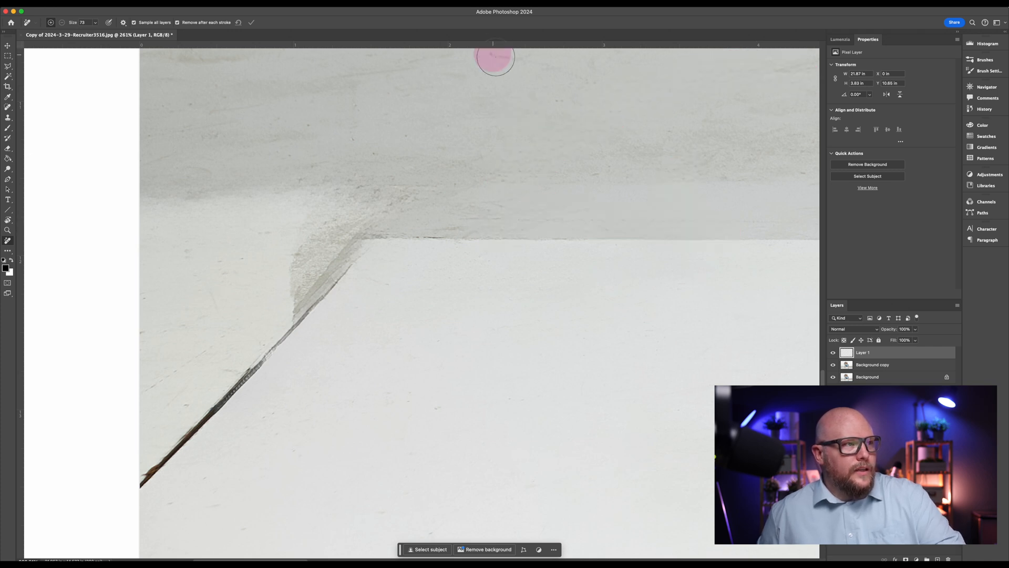
# Remove the dark smudges from the grey floor between the standing woman's feet and the chair and behind the chair legs
pyautogui.moveTo(725, 214)
pyautogui.mouseDown()
pyautogui.moveTo(420, 200)
pyautogui.moveTo(283, 115)
pyautogui.mouseUp()
pyautogui.moveTo(759, 191)
pyautogui.mouseDown()
pyautogui.moveTo(475, 154)
pyautogui.moveTo(475, 277)
pyautogui.moveTo(519, 410)
pyautogui.moveTo(250, 313)
pyautogui.moveTo(181, 305)
pyautogui.mouseUp()
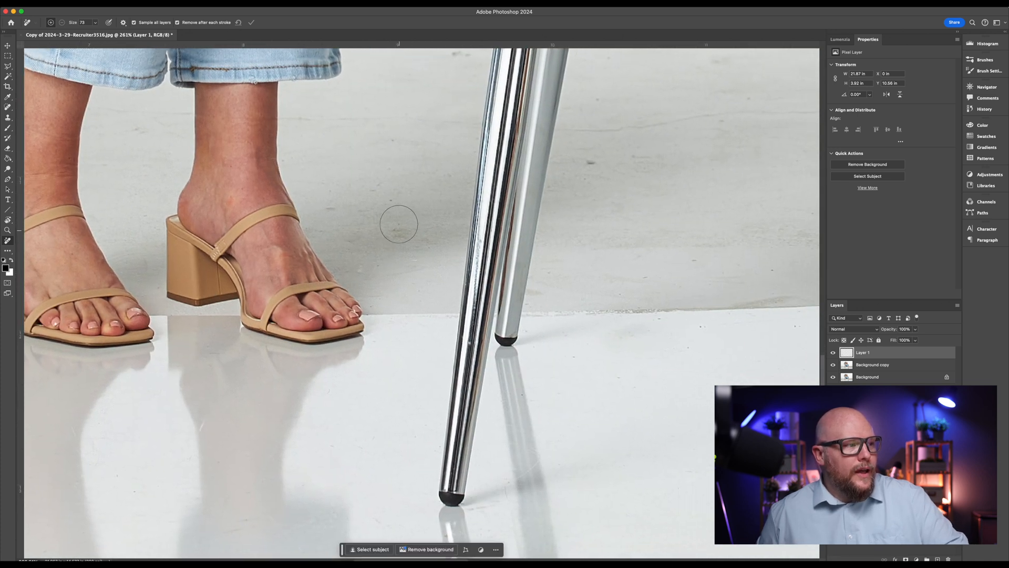
pyautogui.click(329, 210)
pyautogui.moveTo(605, 154); pyautogui.dragTo(596, 168)
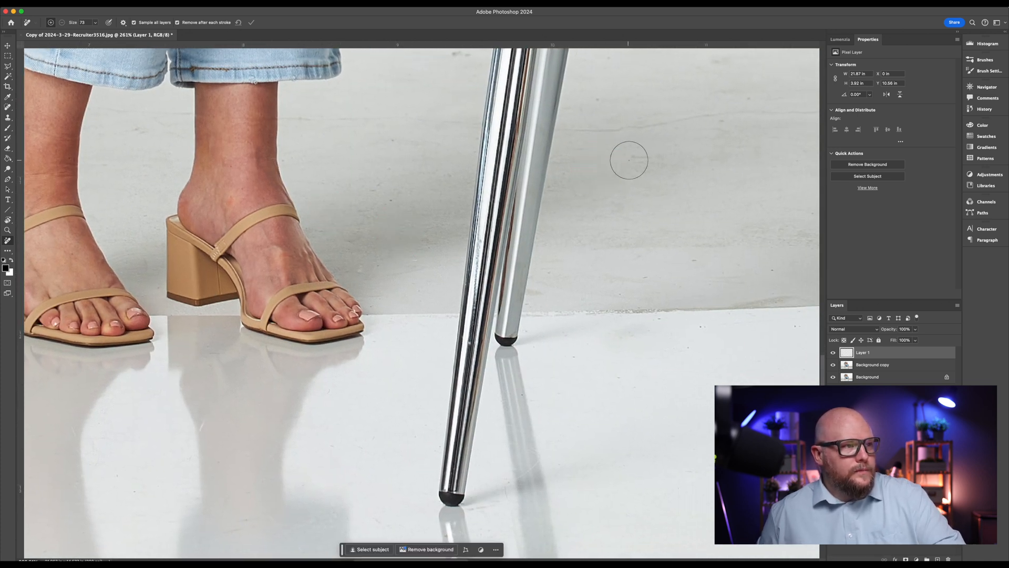
# Remove the long crack line from the grey floor beneath the chair, including the segment beside the seated woman's leg
pyautogui.moveTo(720, 124)
pyautogui.mouseDown()
pyautogui.moveTo(500, 174)
pyautogui.moveTo(407, 155)
pyautogui.mouseUp()
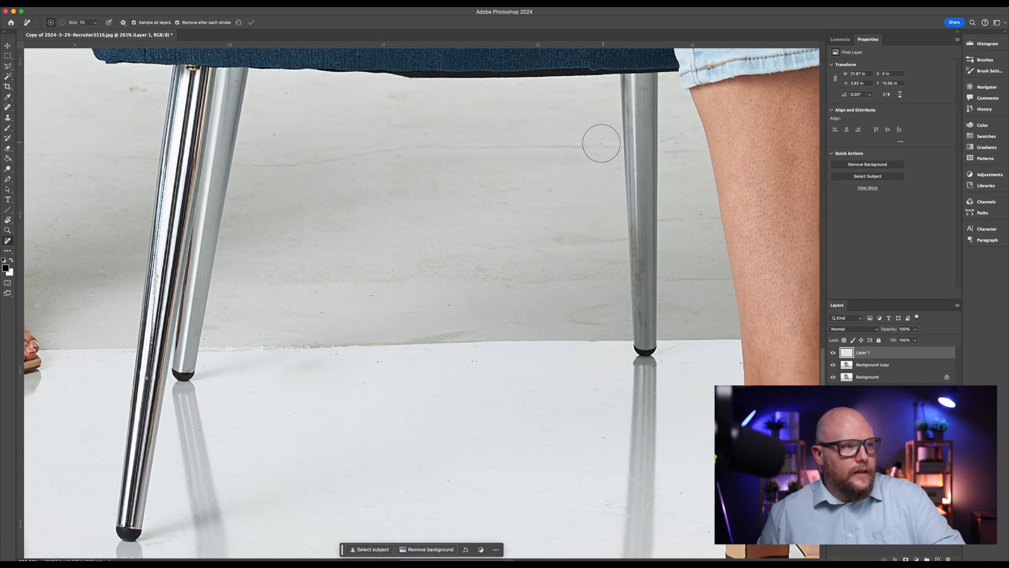
pyautogui.moveTo(605, 148)
pyautogui.mouseDown()
pyautogui.moveTo(252, 168)
pyautogui.moveTo(423, 136)
pyautogui.moveTo(542, 138)
pyautogui.mouseUp()
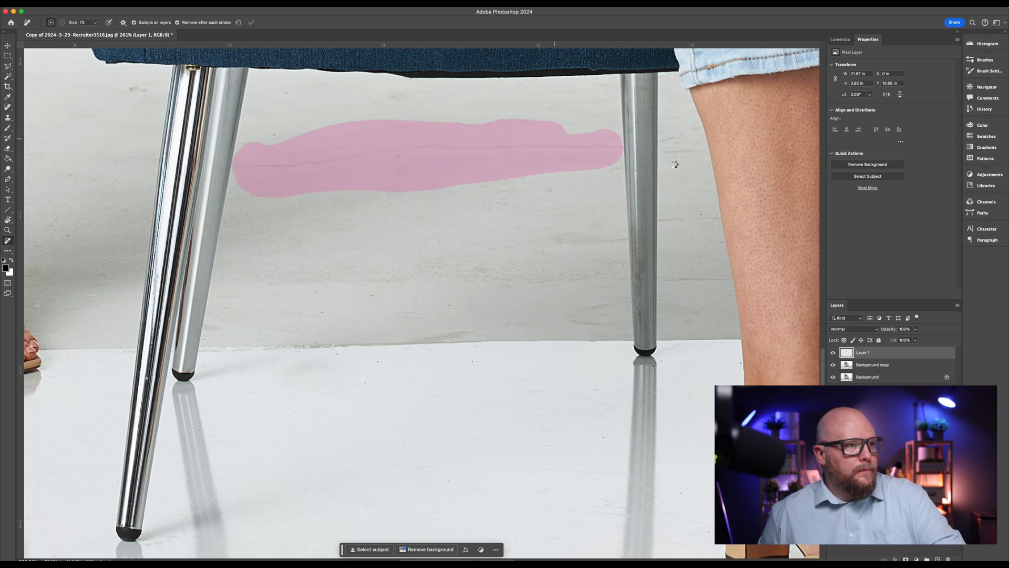
pyautogui.moveTo(677, 144); pyautogui.dragTo(675, 154)
# Remove the marks on the grey floor around the seated woman's legs and the long streak beyond her raised shoe
pyautogui.hscroll(15, 644, 214)
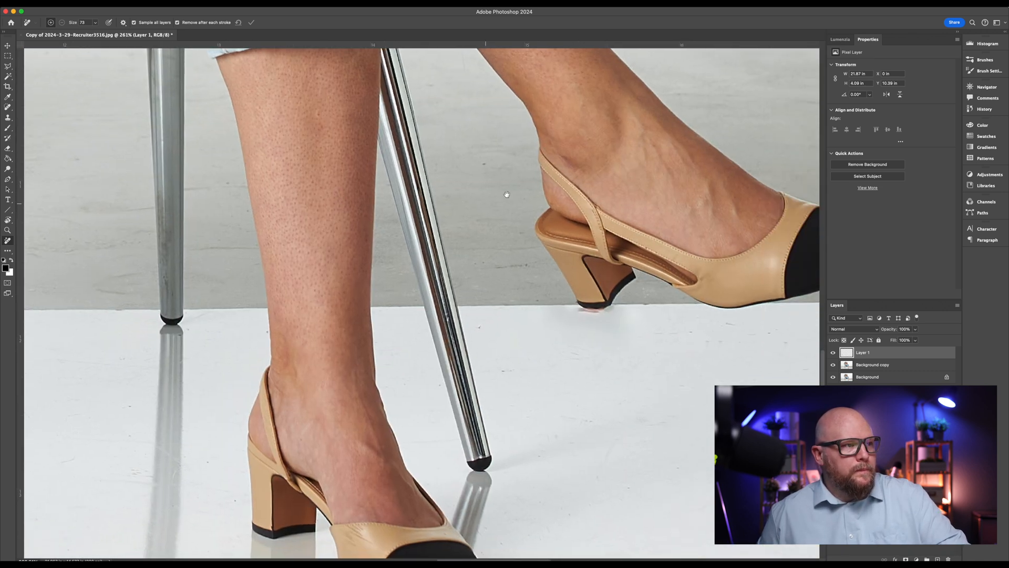
pyautogui.moveTo(220, 235); pyautogui.dragTo(240, 220)
pyautogui.moveTo(653, 249); pyautogui.dragTo(625, 239)
pyautogui.moveTo(601, 175); pyautogui.dragTo(547, 160)
pyautogui.moveTo(628, 134); pyautogui.dragTo(609, 121)
pyautogui.scroll(10, 620, 210)
pyautogui.moveTo(482, 226)
pyautogui.mouseDown()
pyautogui.moveTo(582, 236)
pyautogui.moveTo(755, 221)
pyautogui.mouseUp()
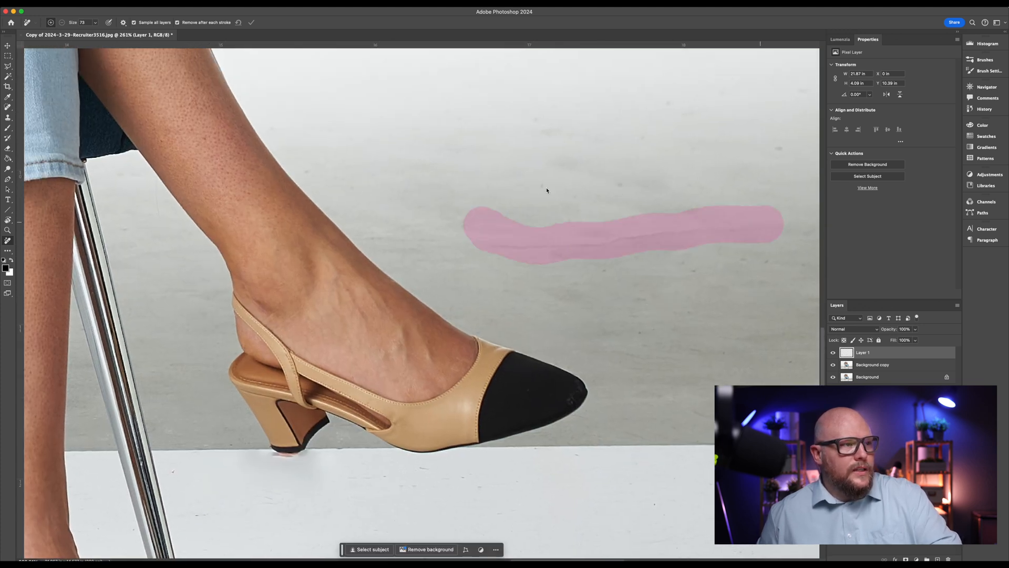
# Inspect the white floor from the diagonal board joint to the seated woman's shoe, plus the whole photo, for remaining marks
pyautogui.click(614, 178)
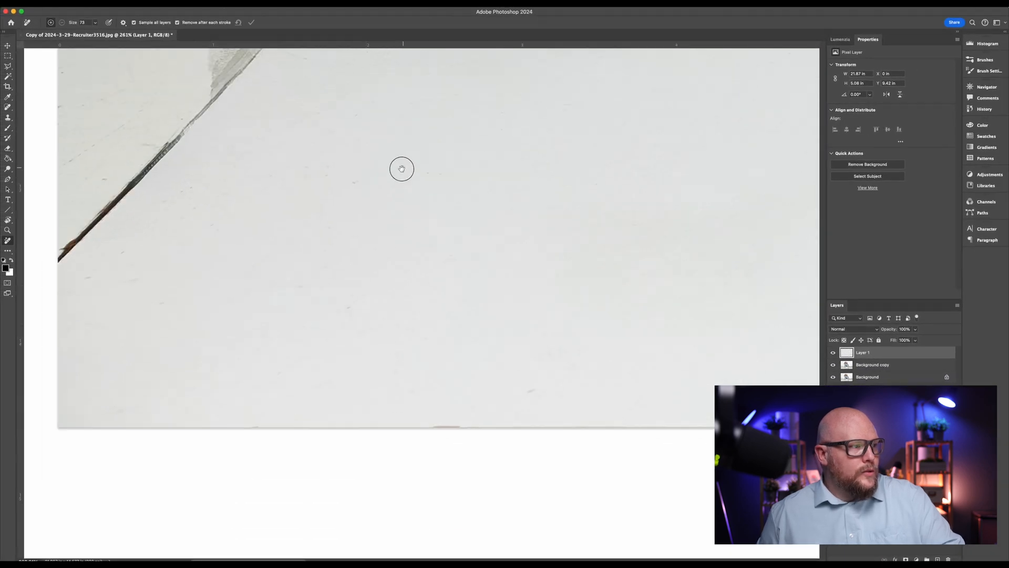
pyautogui.hscroll(10, 402, 168)
pyautogui.scroll(3, 402, 169)
pyautogui.moveTo(711, 298); pyautogui.dragTo(173, 338)
pyautogui.moveTo(741, 272)
pyautogui.mouseDown()
pyautogui.moveTo(534, 295)
pyautogui.moveTo(416, 252)
pyautogui.mouseUp()
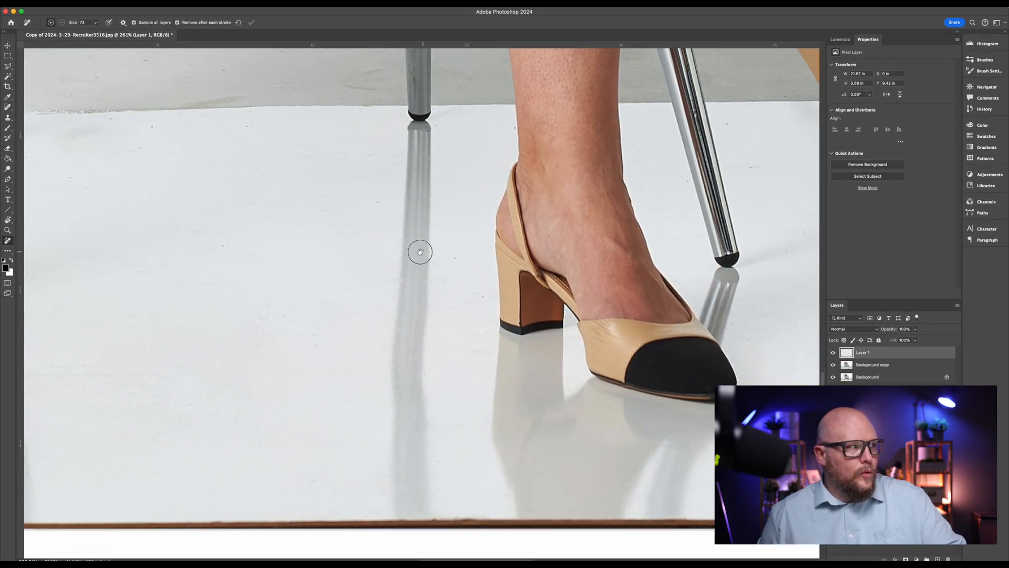
pyautogui.click(364, 248)
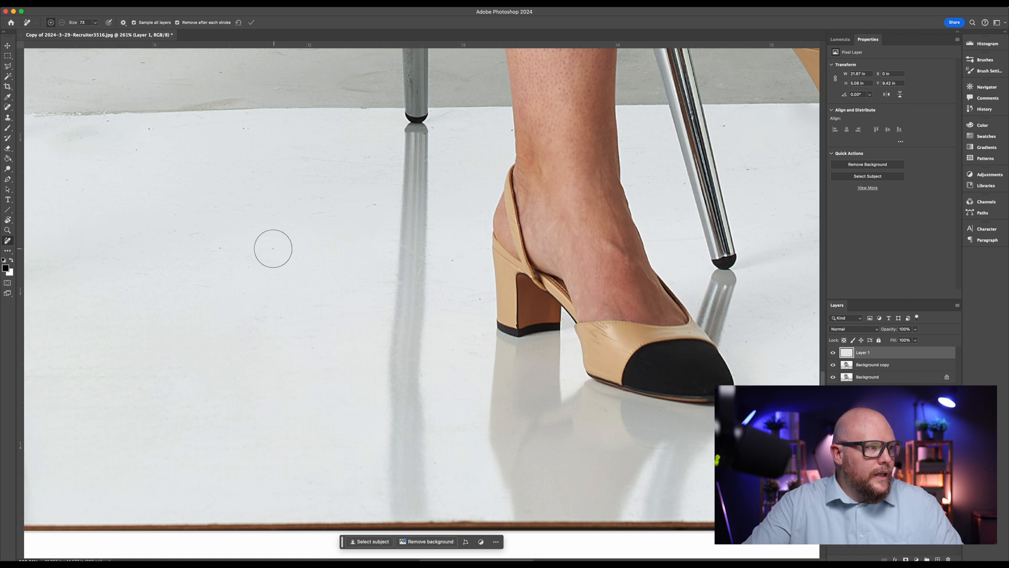
pyautogui.scroll(-10, 272, 243)
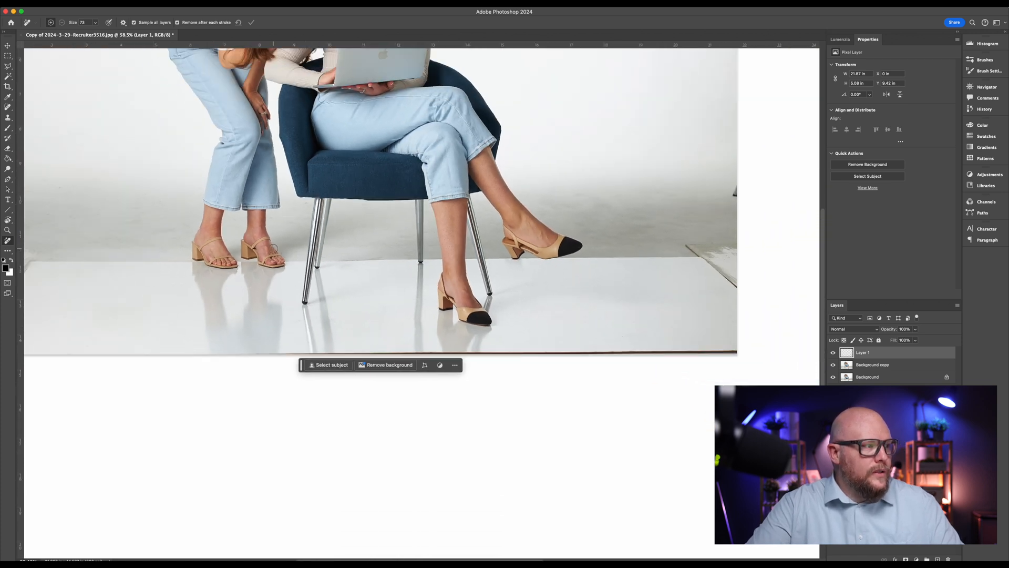
pyautogui.moveTo(342, 179); pyautogui.dragTo(401, 348)
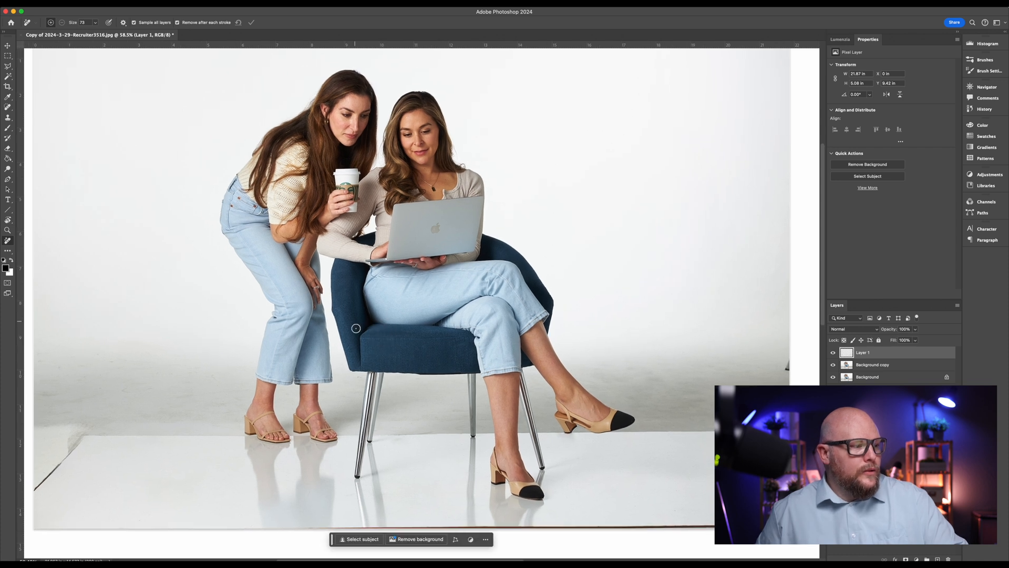
# Compare the photo before and after the floor cleanup by repeatedly hiding and showing Layer 1
pyautogui.click(834, 355)
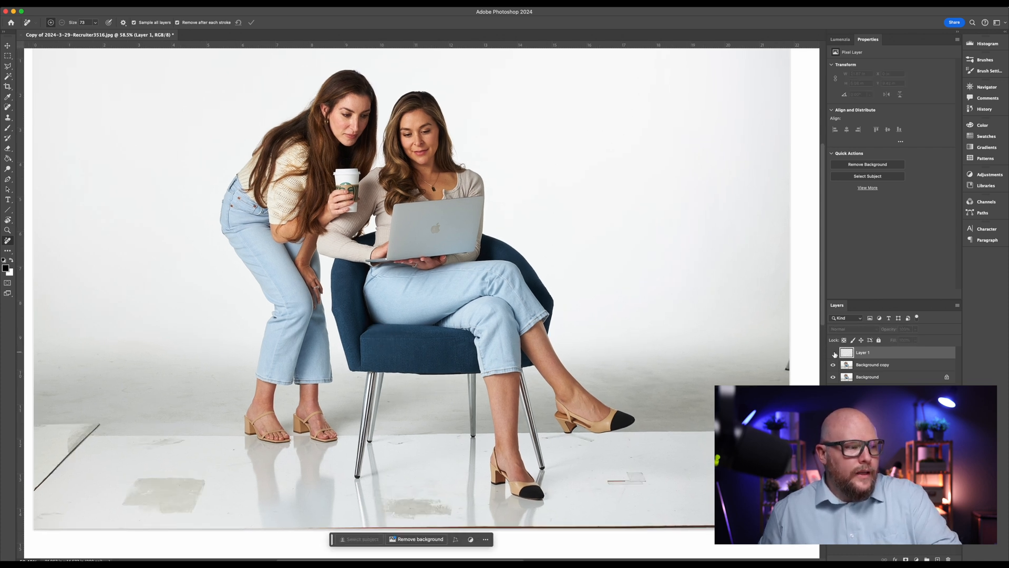
pyautogui.click(834, 355)
pyautogui.click(834, 355)
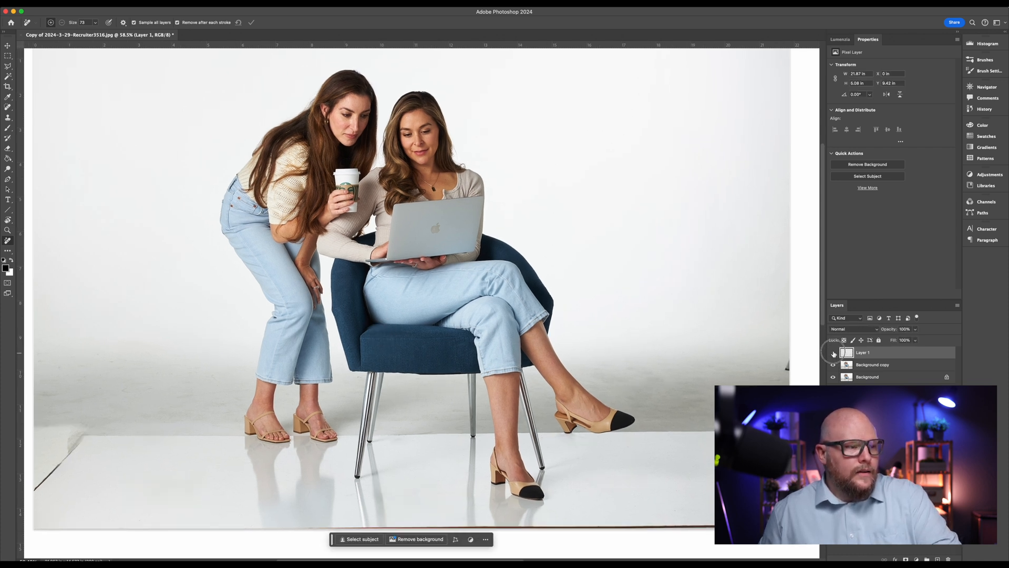
pyautogui.click(834, 356)
pyautogui.click(834, 355)
pyautogui.click(833, 354)
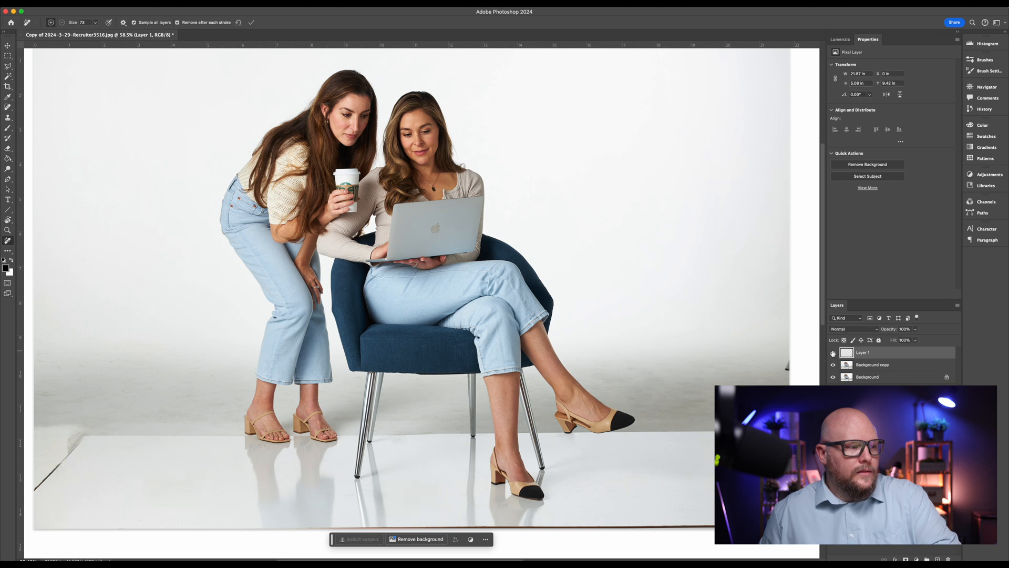
pyautogui.click(833, 354)
pyautogui.click(833, 355)
pyautogui.click(833, 354)
pyautogui.click(833, 355)
pyautogui.click(833, 354)
pyautogui.click(833, 354)
pyautogui.click(833, 355)
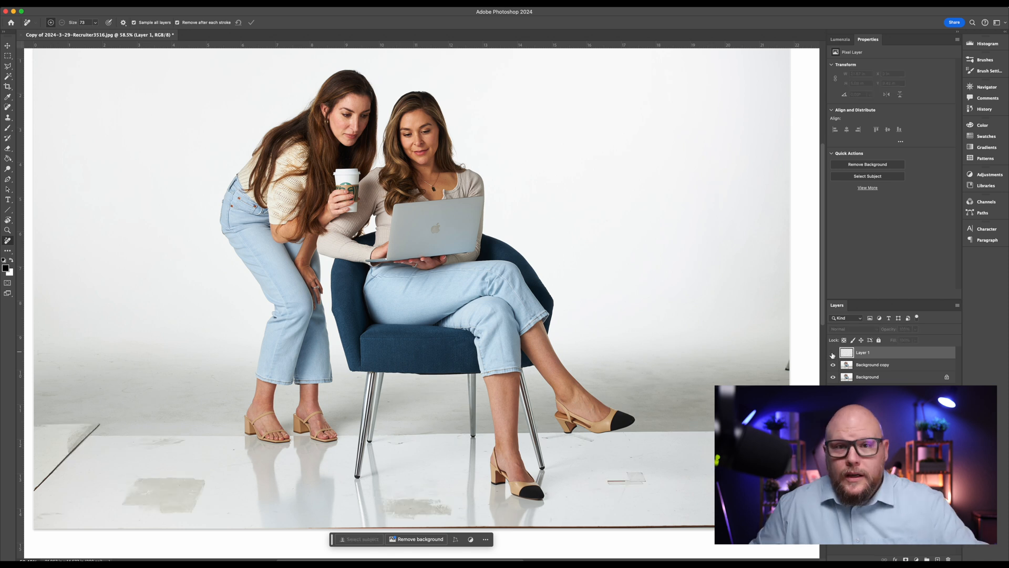